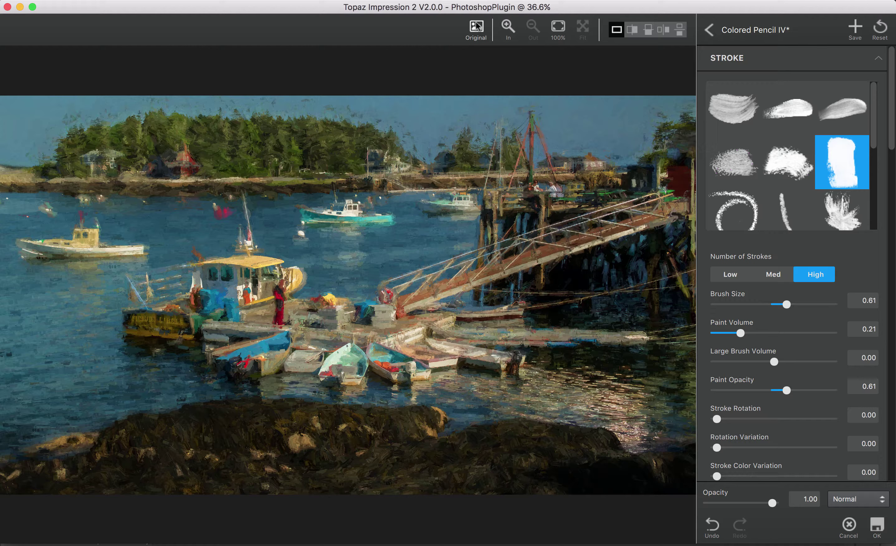
Compare the painted image with the original photo, then scroll down to the Masking settings.
{"action": "left_click", "coordinate": [481, 34]}
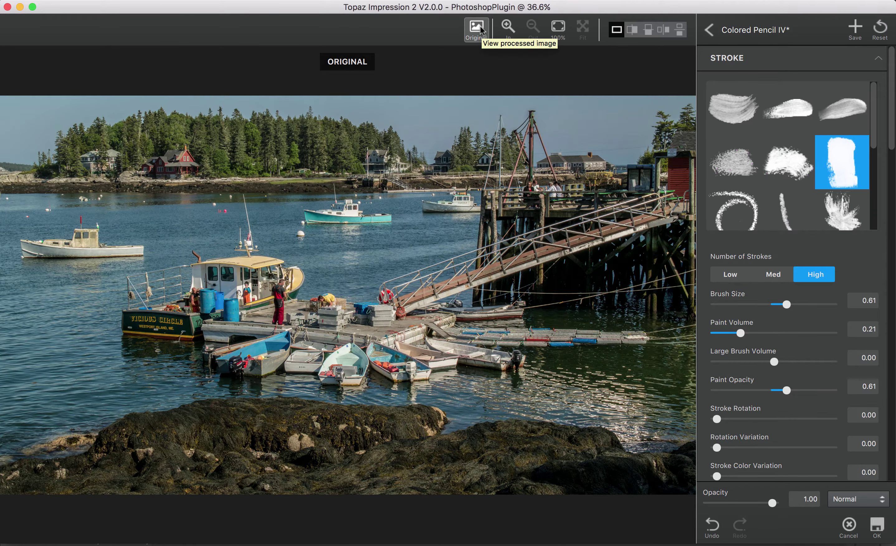
{"action": "left_click", "coordinate": [479, 32]}
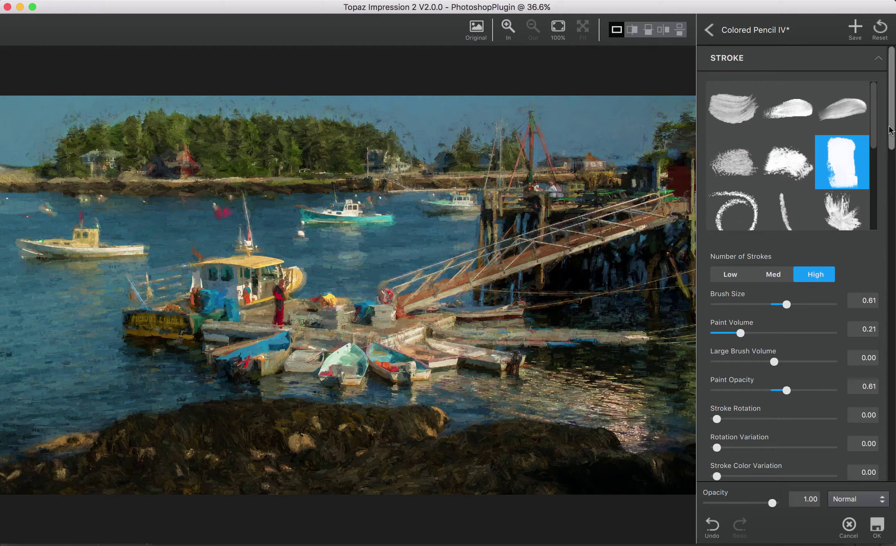
{"action": "left_click_drag", "start_coordinate": [889, 129], "coordinate": [894, 493]}
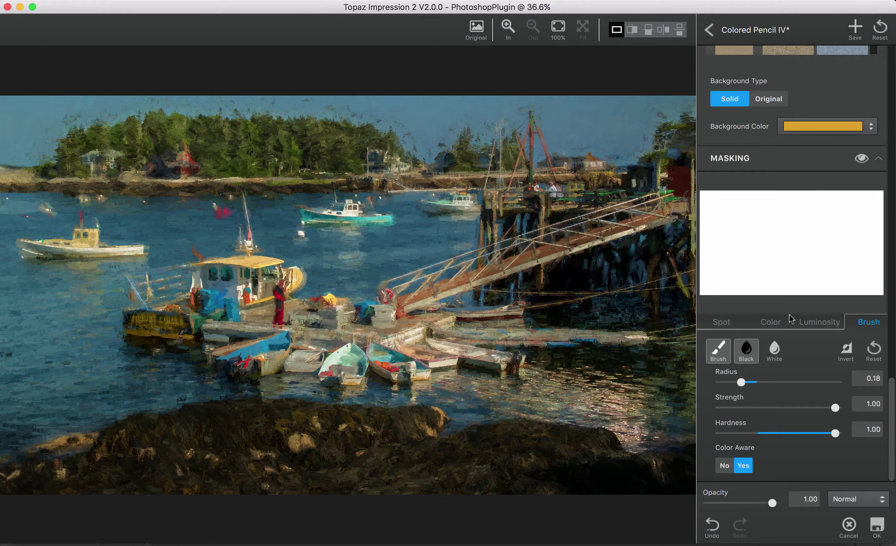
Try the Spot, Color and Luminosity masks, ending on Luminosity at 0.33 luminosity, 0.69 range.
{"action": "left_click", "coordinate": [722, 327]}
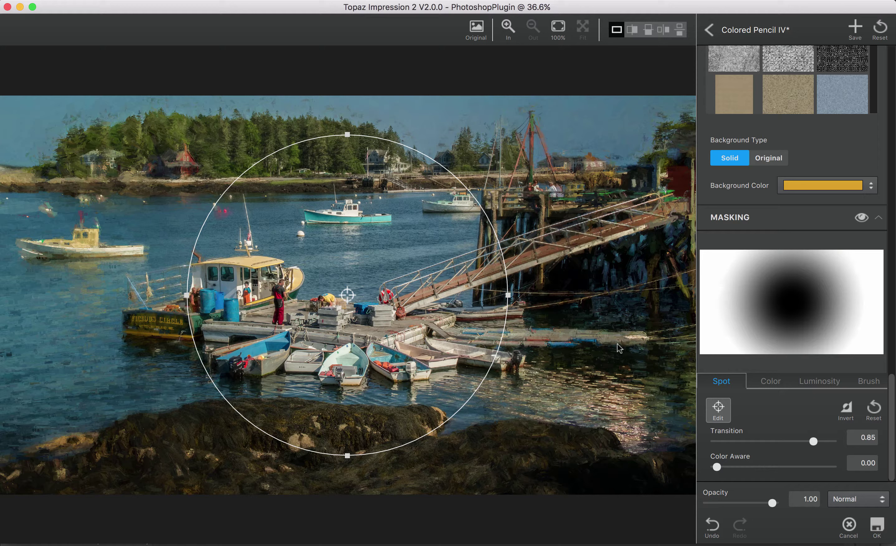
{"action": "left_click", "coordinate": [772, 383]}
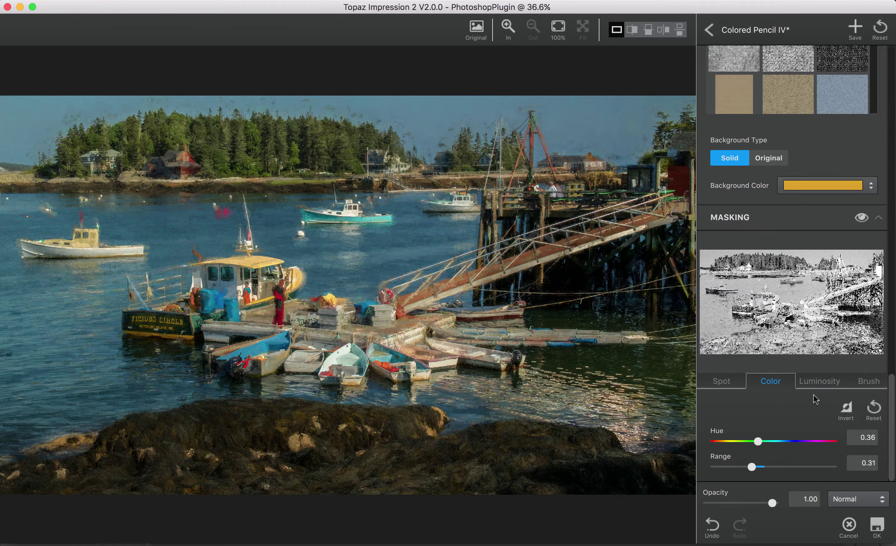
{"action": "left_click", "coordinate": [821, 383]}
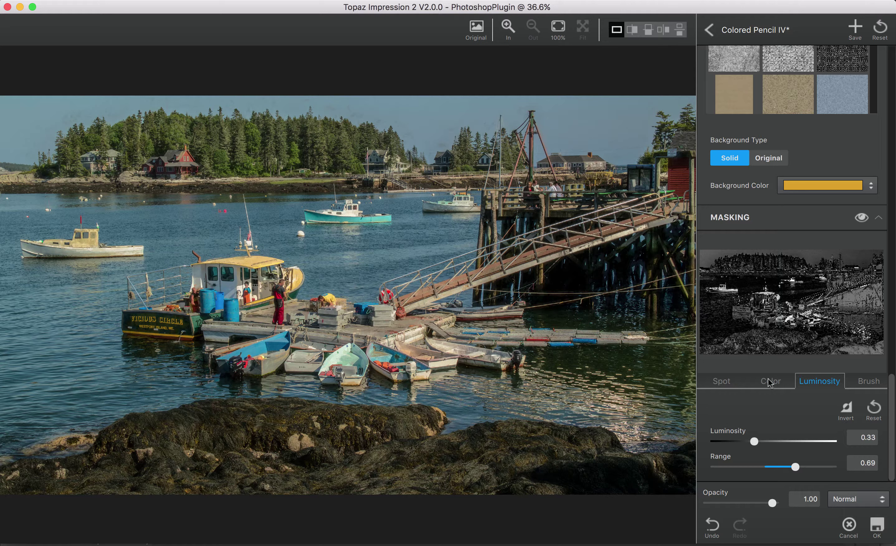
{"action": "left_click", "coordinate": [868, 383]}
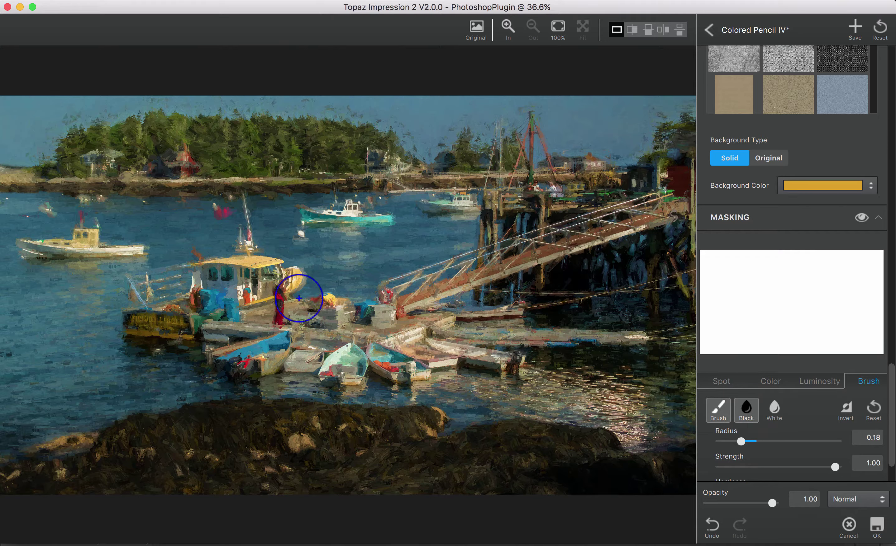
Paint black over the fisherman on the dock, then zoom to about 86% on the dock.
{"action": "mouse_move", "coordinate": [301, 296]}
{"action": "left_mouse_down"}
{"action": "mouse_move", "coordinate": [265, 297]}
{"action": "mouse_move", "coordinate": [312, 292]}
{"action": "mouse_move", "coordinate": [326, 307]}
{"action": "mouse_move", "coordinate": [339, 299]}
{"action": "mouse_move", "coordinate": [286, 299]}
{"action": "mouse_move", "coordinate": [301, 287]}
{"action": "left_mouse_up"}
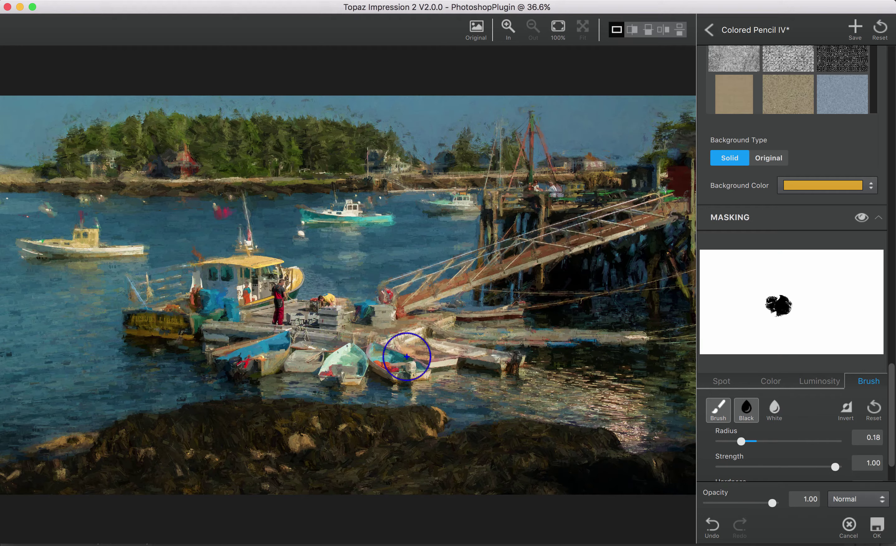
{"action": "left_click", "coordinate": [508, 27]}
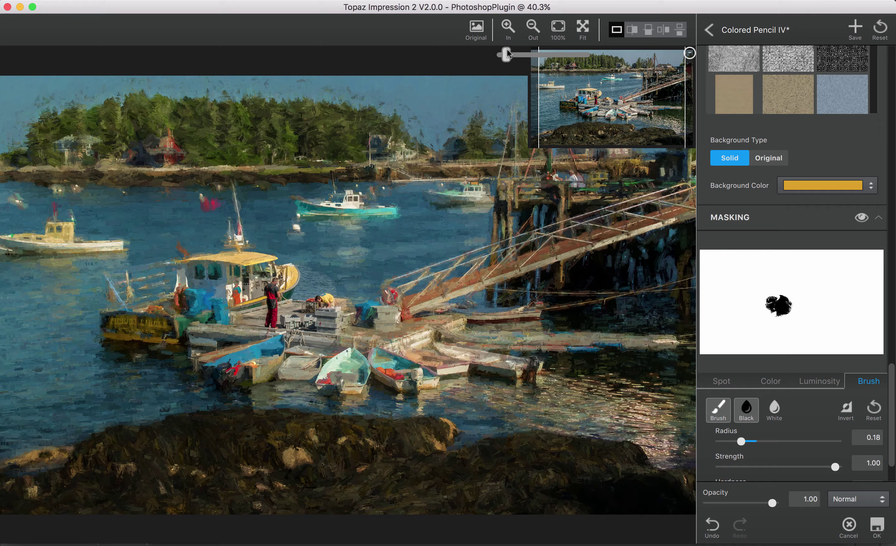
{"action": "left_click_drag", "start_coordinate": [506, 54], "coordinate": [568, 56]}
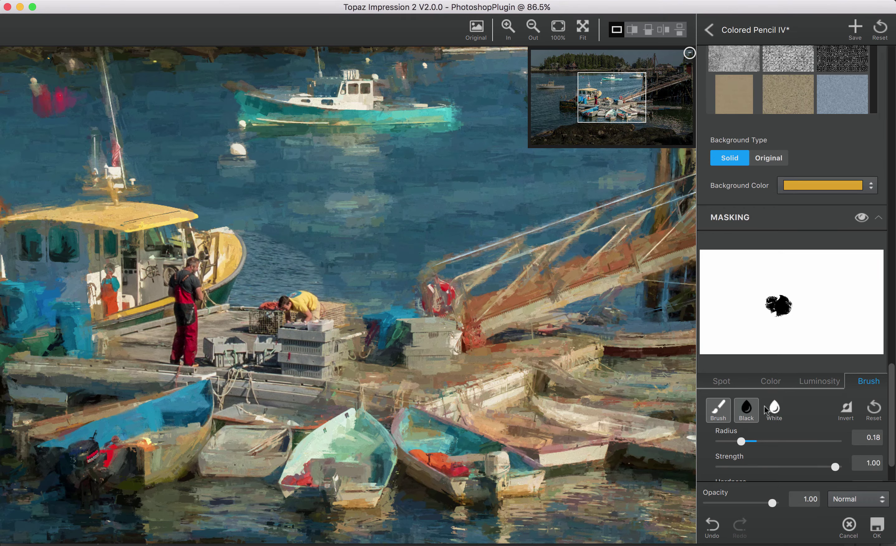
Paint the White brush over the fisherman's patch until the mask is nearly all white.
{"action": "left_click", "coordinate": [774, 409]}
{"action": "left_click_drag", "start_coordinate": [221, 328], "coordinate": [114, 280]}
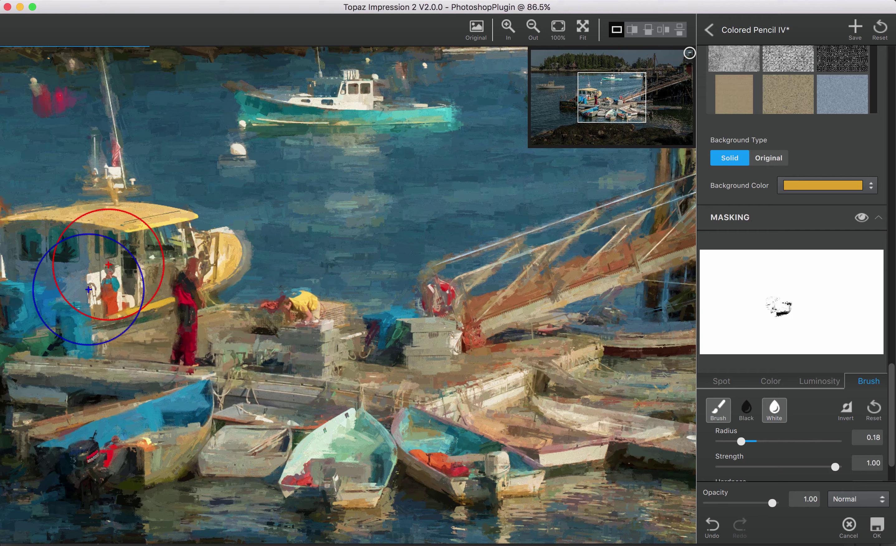
{"action": "mouse_move", "coordinate": [357, 347]}
{"action": "left_mouse_down"}
{"action": "mouse_move", "coordinate": [320, 393]}
{"action": "mouse_move", "coordinate": [105, 308]}
{"action": "mouse_move", "coordinate": [131, 250]}
{"action": "mouse_move", "coordinate": [150, 270]}
{"action": "mouse_move", "coordinate": [351, 344]}
{"action": "left_mouse_up"}
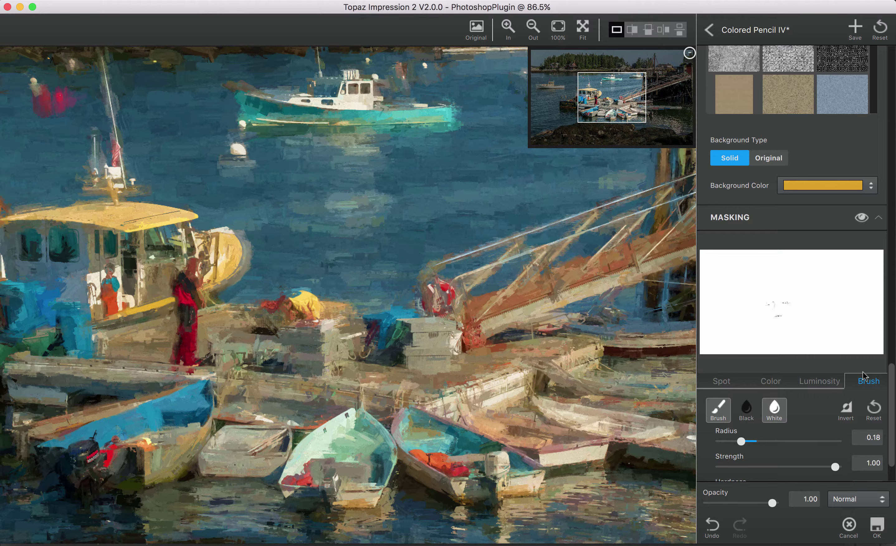
Reset the brush mask to blank and start a fresh stroke on the image.
{"action": "scroll", "coordinate": [892, 406], "scroll_direction": "down", "scroll_amount": 1}
{"action": "scroll", "coordinate": [892, 419], "scroll_direction": "down", "scroll_amount": 3}
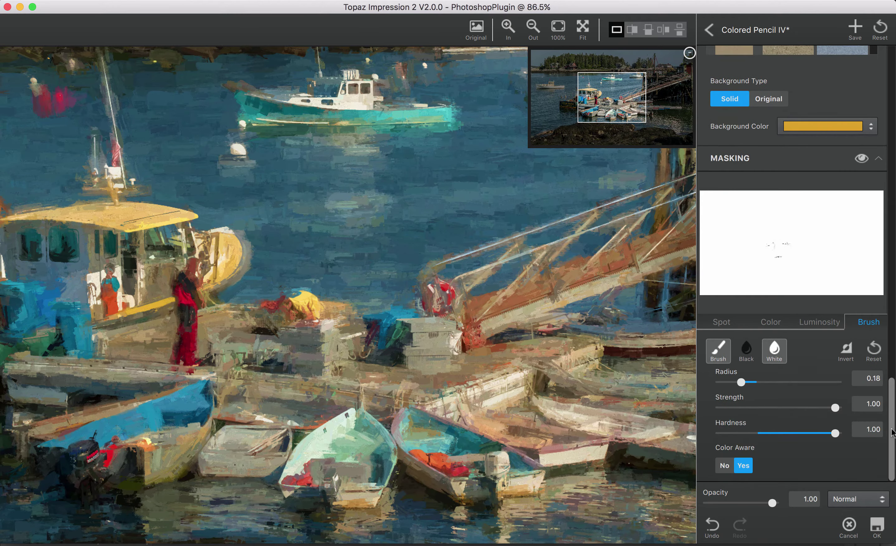
{"action": "left_click", "coordinate": [874, 348]}
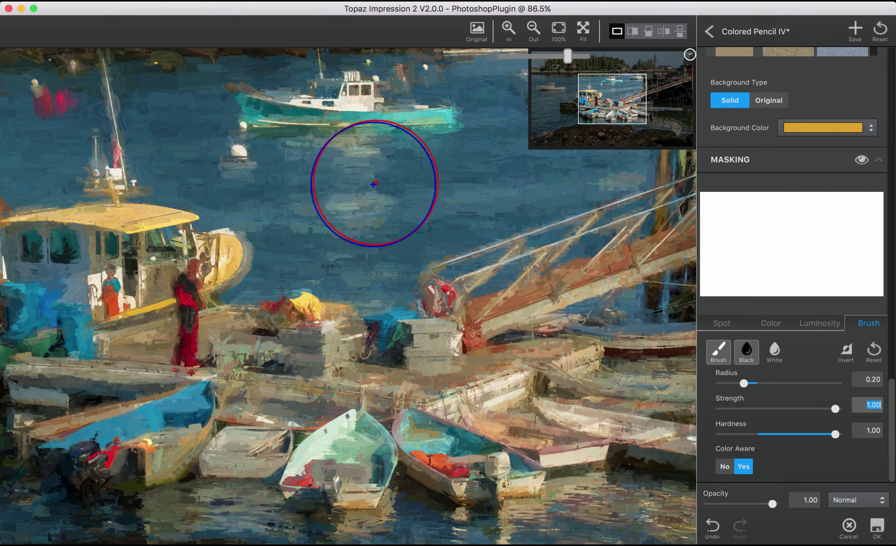
{"action": "left_click_drag", "start_coordinate": [372, 181], "coordinate": [452, 206]}
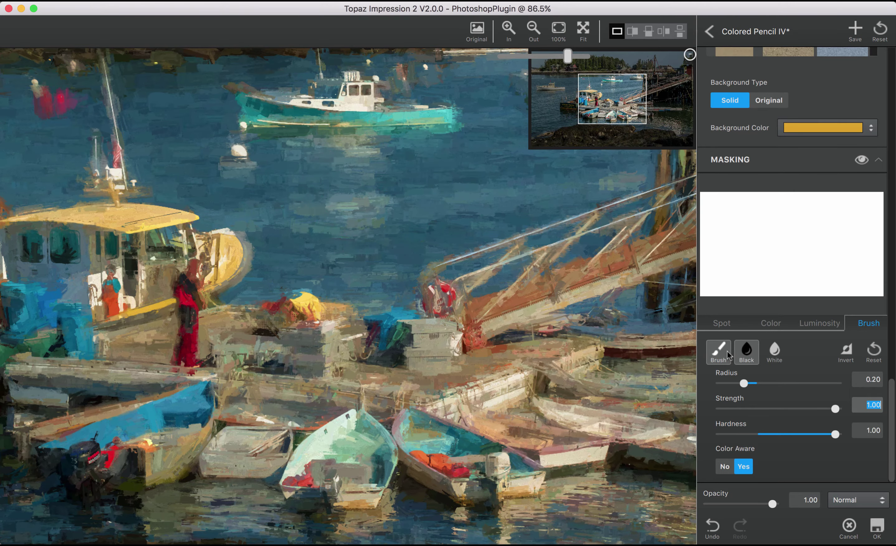
Enlarge the Black brush radius to about 0.31 and restore the water below the turquoise boat.
{"action": "left_click", "coordinate": [820, 388]}
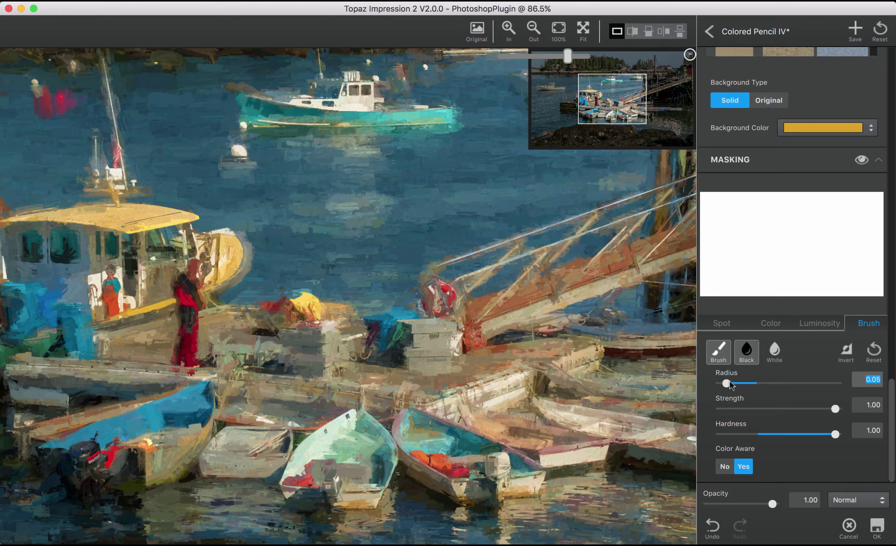
{"action": "left_click_drag", "start_coordinate": [730, 381], "coordinate": [759, 386]}
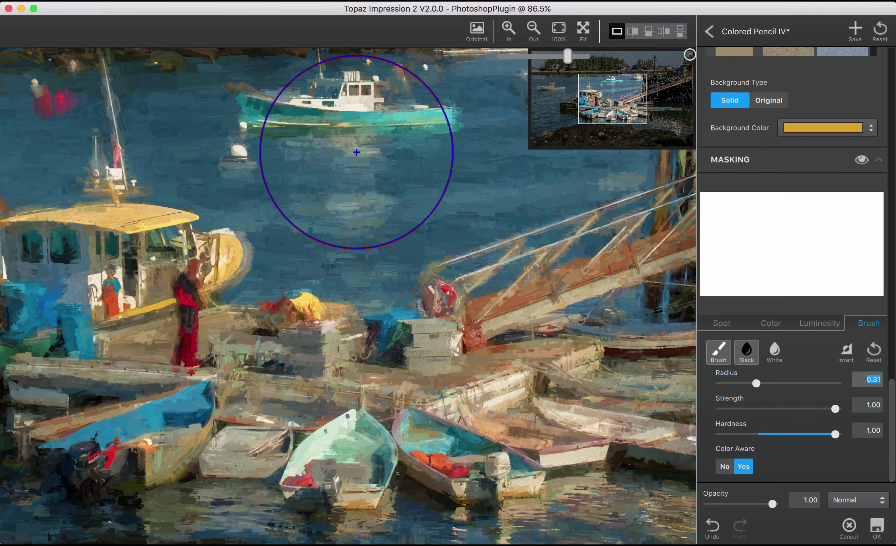
{"action": "mouse_move", "coordinate": [356, 152]}
{"action": "left_mouse_down"}
{"action": "mouse_move", "coordinate": [346, 148]}
{"action": "mouse_move", "coordinate": [348, 161]}
{"action": "mouse_move", "coordinate": [342, 140]}
{"action": "mouse_move", "coordinate": [368, 146]}
{"action": "mouse_move", "coordinate": [351, 140]}
{"action": "left_mouse_up"}
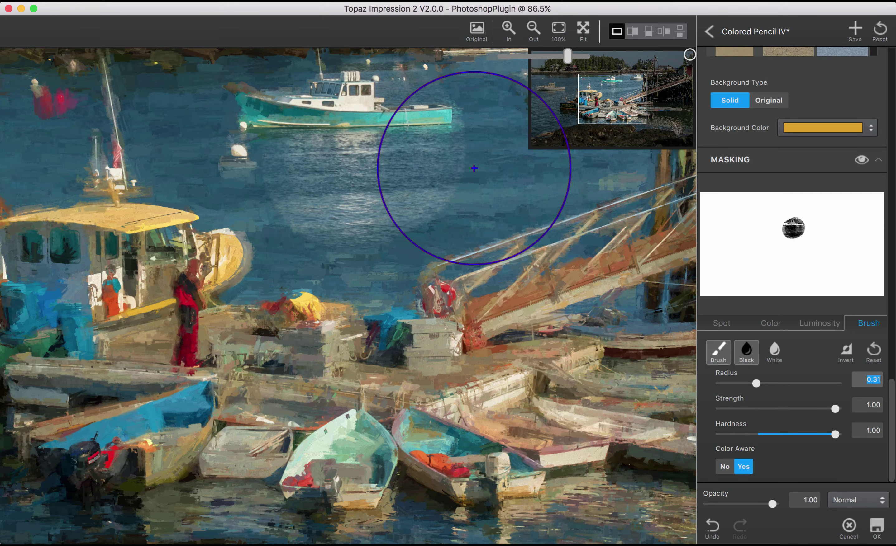
{"action": "left_click_drag", "start_coordinate": [516, 155], "coordinate": [548, 198]}
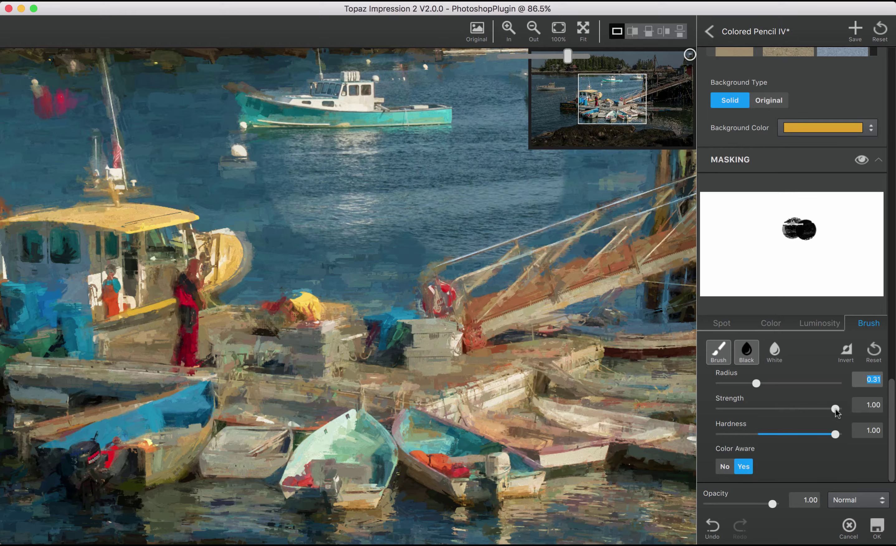
At 0.41 strength, lightly paint the photo's water back in around the white buoy.
{"action": "left_click", "coordinate": [769, 408]}
{"action": "mouse_move", "coordinate": [210, 124]}
{"action": "left_mouse_down"}
{"action": "mouse_move", "coordinate": [206, 136]}
{"action": "mouse_move", "coordinate": [230, 139]}
{"action": "left_mouse_up"}
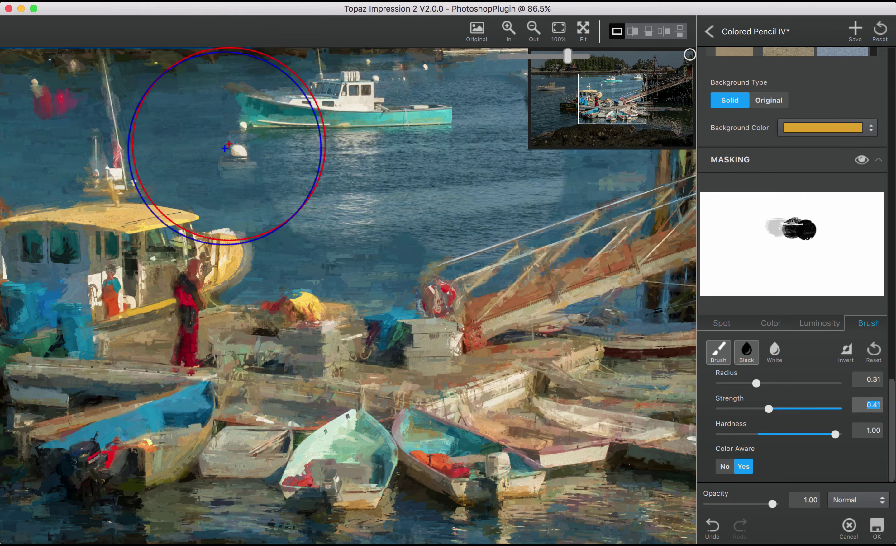
{"action": "mouse_move", "coordinate": [239, 165]}
{"action": "left_mouse_down"}
{"action": "mouse_move", "coordinate": [215, 171]}
{"action": "mouse_move", "coordinate": [237, 178]}
{"action": "mouse_move", "coordinate": [237, 207]}
{"action": "mouse_move", "coordinate": [210, 187]}
{"action": "left_mouse_up"}
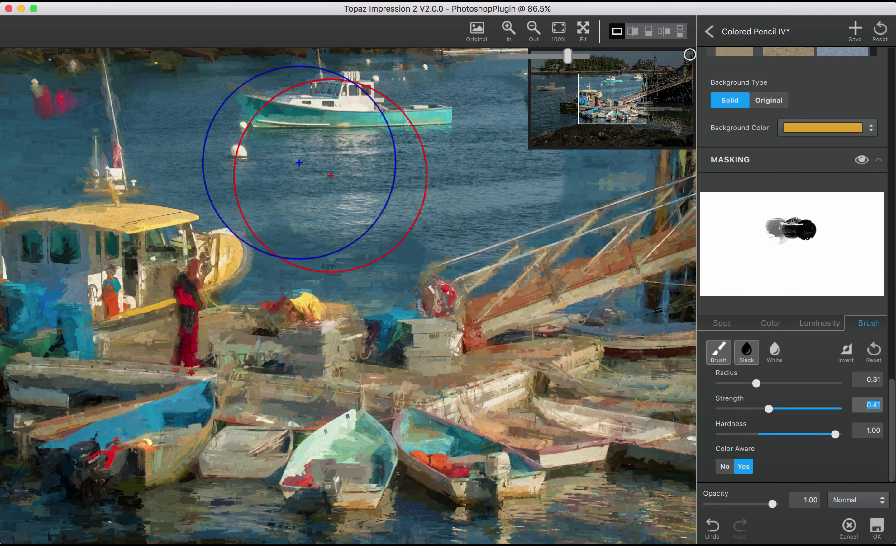
Clear the mask, soften the brush to 0.72, and dab a test restoration on the water.
{"action": "left_click", "coordinate": [875, 353]}
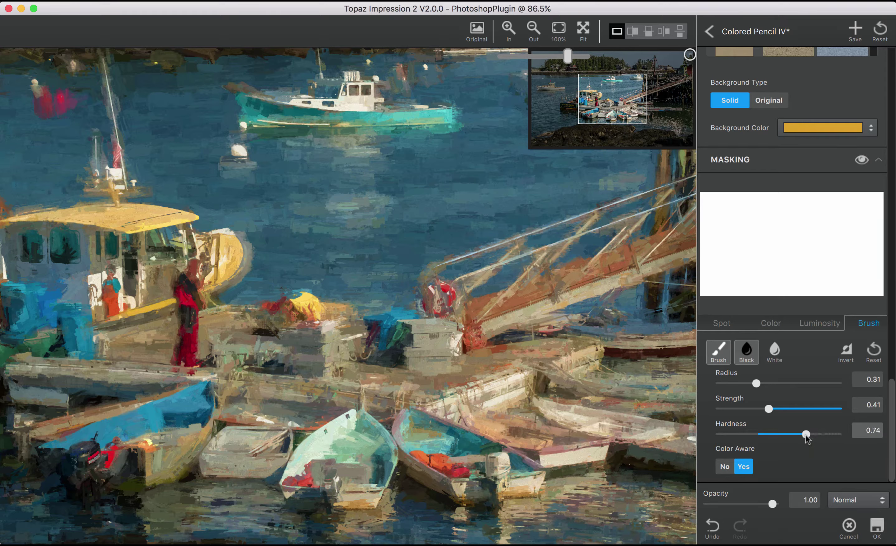
{"action": "left_click_drag", "start_coordinate": [805, 438], "coordinate": [804, 438]}
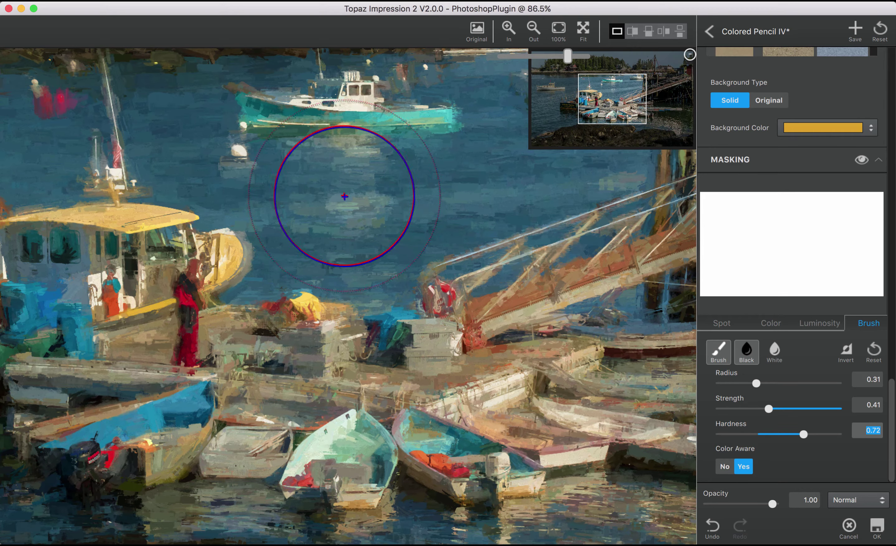
{"action": "left_click", "coordinate": [346, 190]}
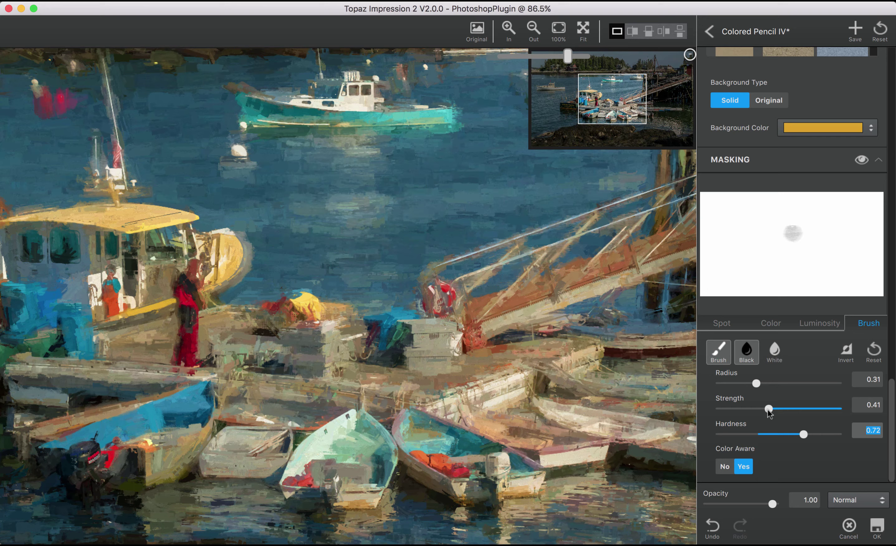
Raise brush strength to 0.80, paint a trial stroke over the water, then clear the mask.
{"action": "left_click", "coordinate": [812, 409]}
{"action": "mouse_move", "coordinate": [390, 173]}
{"action": "left_mouse_down"}
{"action": "mouse_move", "coordinate": [340, 141]}
{"action": "mouse_move", "coordinate": [337, 169]}
{"action": "mouse_move", "coordinate": [344, 163]}
{"action": "mouse_move", "coordinate": [334, 151]}
{"action": "mouse_move", "coordinate": [261, 156]}
{"action": "mouse_move", "coordinate": [275, 170]}
{"action": "mouse_move", "coordinate": [337, 179]}
{"action": "mouse_move", "coordinate": [408, 187]}
{"action": "mouse_move", "coordinate": [437, 178]}
{"action": "mouse_move", "coordinate": [401, 289]}
{"action": "mouse_move", "coordinate": [276, 304]}
{"action": "mouse_move", "coordinate": [269, 287]}
{"action": "mouse_move", "coordinate": [407, 260]}
{"action": "mouse_move", "coordinate": [205, 289]}
{"action": "mouse_move", "coordinate": [194, 298]}
{"action": "mouse_move", "coordinate": [198, 307]}
{"action": "mouse_move", "coordinate": [207, 307]}
{"action": "mouse_move", "coordinate": [197, 291]}
{"action": "mouse_move", "coordinate": [227, 272]}
{"action": "left_mouse_up"}
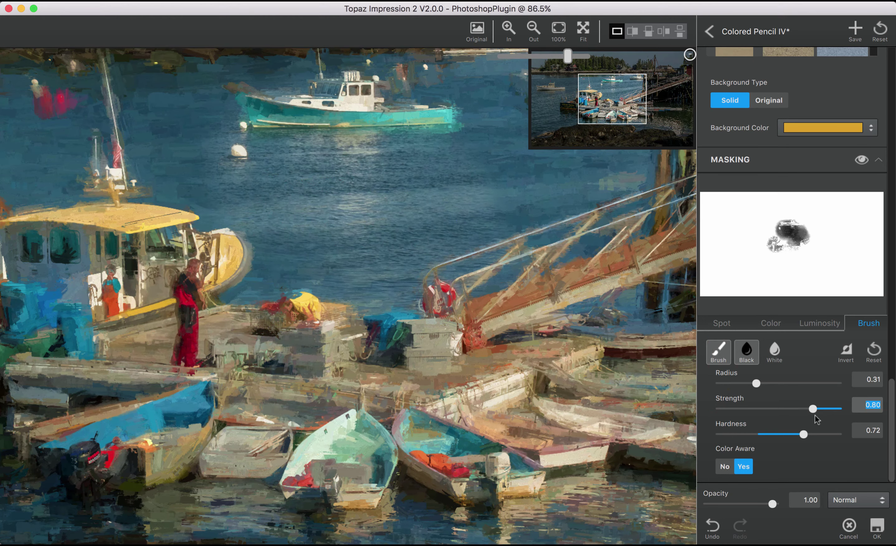
{"action": "left_click", "coordinate": [873, 348]}
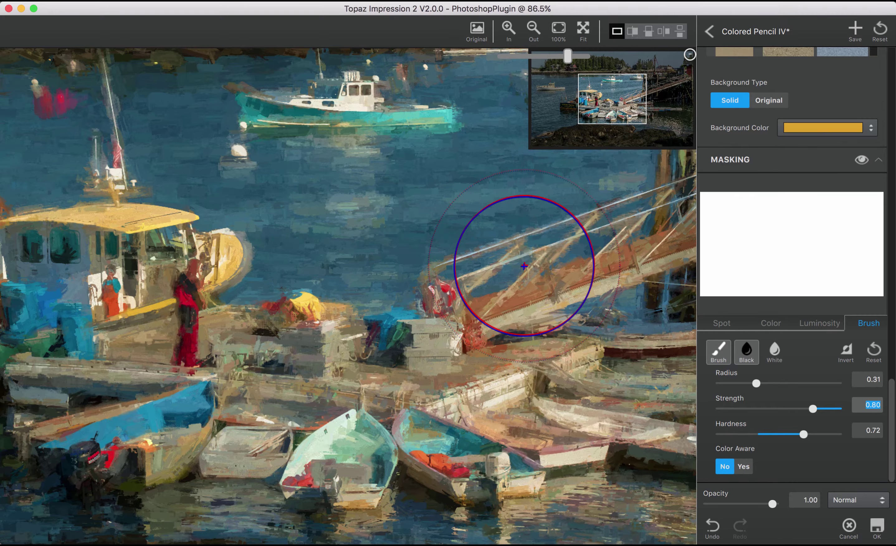
Turn Color Aware on, test-paint over the ramp, wipe the mask, and zoom out to the harbour.
{"action": "mouse_move", "coordinate": [502, 287]}
{"action": "left_mouse_down"}
{"action": "mouse_move", "coordinate": [510, 286]}
{"action": "mouse_move", "coordinate": [468, 296]}
{"action": "mouse_move", "coordinate": [476, 270]}
{"action": "mouse_move", "coordinate": [480, 290]}
{"action": "left_mouse_up"}
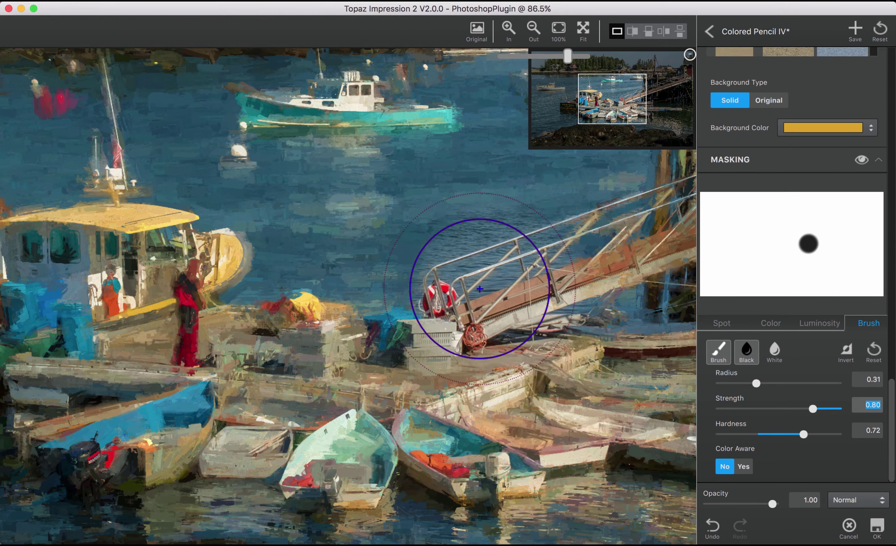
{"action": "left_click", "coordinate": [743, 467]}
{"action": "mouse_move", "coordinate": [647, 235]}
{"action": "left_mouse_down"}
{"action": "mouse_move", "coordinate": [621, 248]}
{"action": "mouse_move", "coordinate": [625, 260]}
{"action": "mouse_move", "coordinate": [596, 250]}
{"action": "mouse_move", "coordinate": [471, 300]}
{"action": "left_mouse_up"}
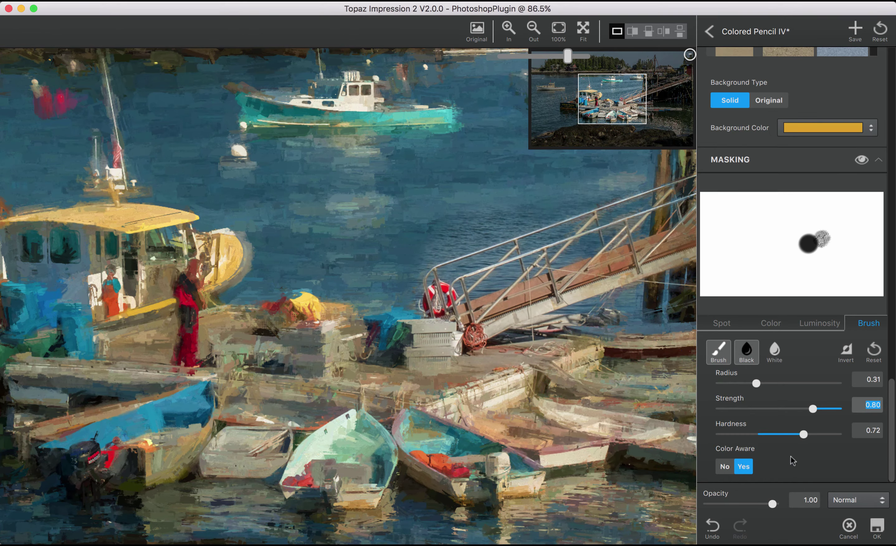
{"action": "left_click", "coordinate": [873, 355]}
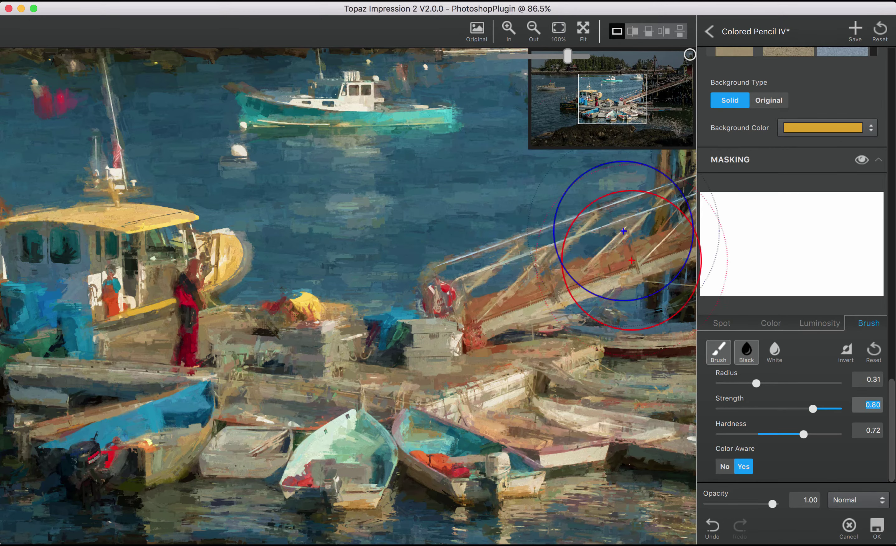
{"action": "left_click_drag", "start_coordinate": [569, 59], "coordinate": [473, 77]}
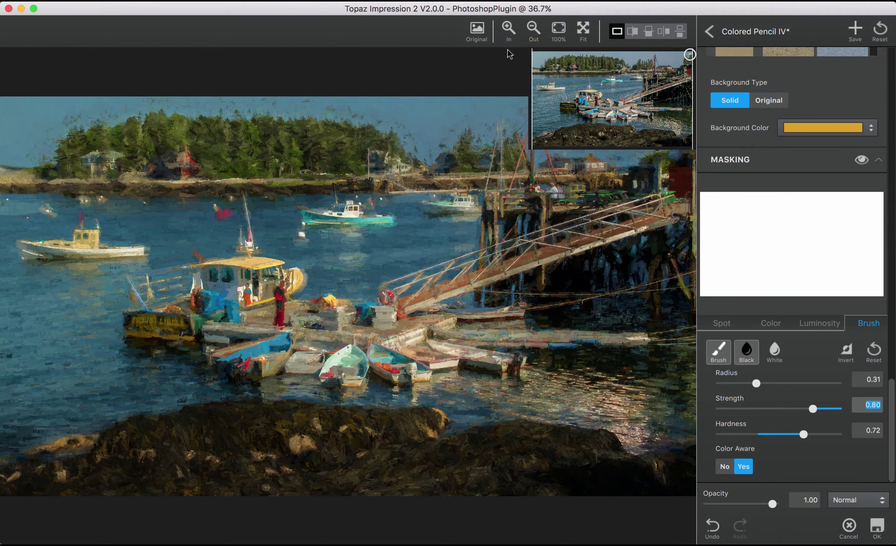
Zoom in, set strength 0.71 and hardness 0.84, and restore the man and woman on the boat.
{"action": "left_click_drag", "start_coordinate": [507, 53], "coordinate": [590, 80]}
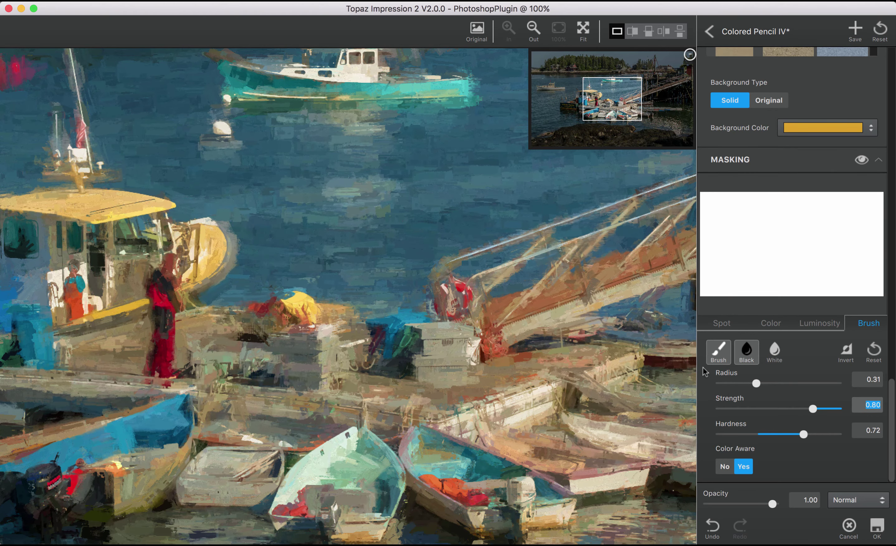
{"action": "mouse_move", "coordinate": [814, 409]}
{"action": "left_mouse_down"}
{"action": "mouse_move", "coordinate": [806, 409]}
{"action": "mouse_move", "coordinate": [805, 433]}
{"action": "mouse_move", "coordinate": [794, 434]}
{"action": "mouse_move", "coordinate": [817, 434]}
{"action": "left_mouse_up"}
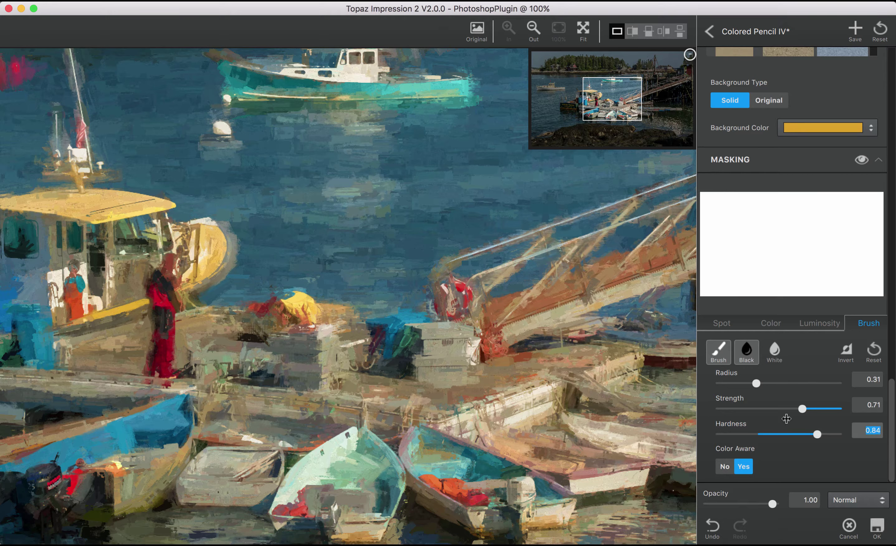
{"action": "mouse_move", "coordinate": [167, 320]}
{"action": "left_mouse_down"}
{"action": "mouse_move", "coordinate": [160, 282]}
{"action": "mouse_move", "coordinate": [170, 267]}
{"action": "mouse_move", "coordinate": [173, 280]}
{"action": "left_mouse_up"}
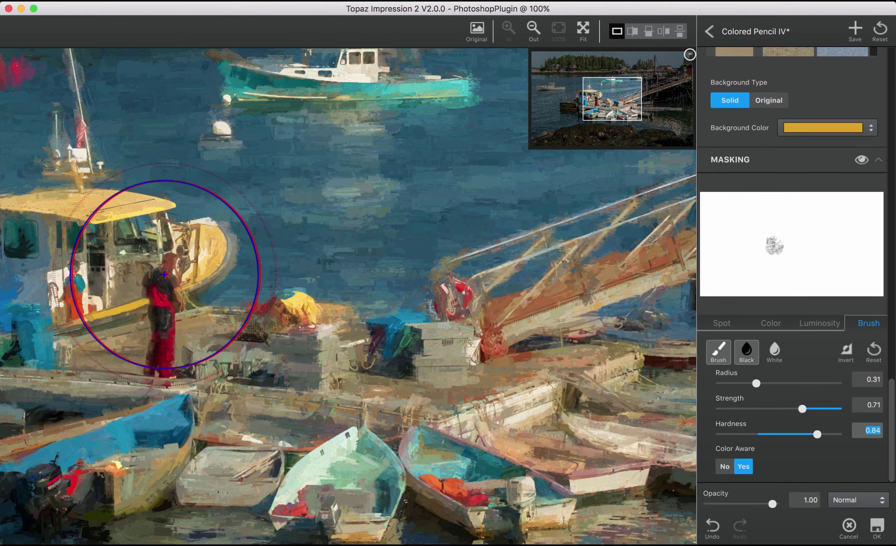
{"action": "left_click_drag", "start_coordinate": [160, 264], "coordinate": [166, 282]}
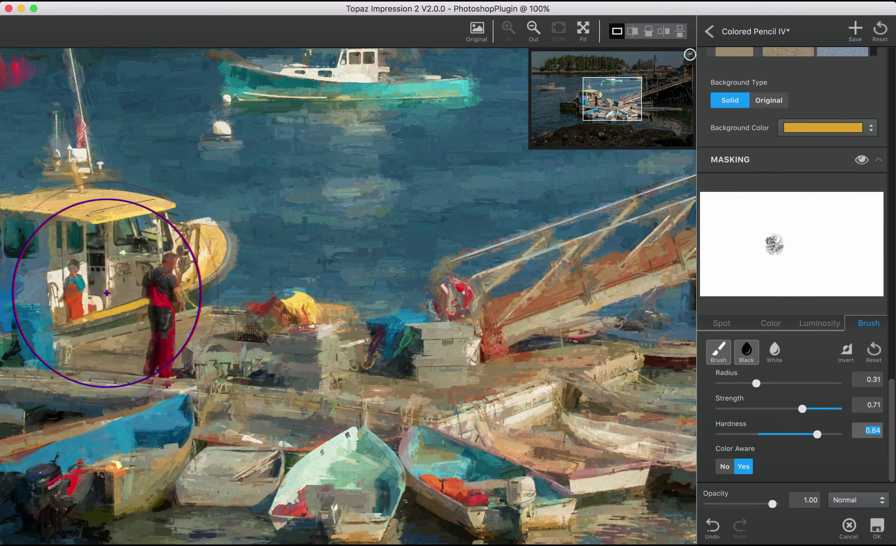
{"action": "mouse_move", "coordinate": [50, 280]}
{"action": "left_mouse_down"}
{"action": "mouse_move", "coordinate": [69, 296]}
{"action": "mouse_move", "coordinate": [72, 264]}
{"action": "mouse_move", "coordinate": [56, 284]}
{"action": "mouse_move", "coordinate": [81, 293]}
{"action": "mouse_move", "coordinate": [75, 299]}
{"action": "mouse_move", "coordinate": [85, 308]}
{"action": "mouse_move", "coordinate": [202, 344]}
{"action": "mouse_move", "coordinate": [294, 346]}
{"action": "mouse_move", "coordinate": [269, 325]}
{"action": "mouse_move", "coordinate": [291, 307]}
{"action": "mouse_move", "coordinate": [308, 313]}
{"action": "mouse_move", "coordinate": [298, 303]}
{"action": "mouse_move", "coordinate": [280, 310]}
{"action": "mouse_move", "coordinate": [288, 301]}
{"action": "mouse_move", "coordinate": [294, 310]}
{"action": "mouse_move", "coordinate": [276, 310]}
{"action": "mouse_move", "coordinate": [351, 351]}
{"action": "mouse_move", "coordinate": [440, 323]}
{"action": "mouse_move", "coordinate": [463, 302]}
{"action": "mouse_move", "coordinate": [457, 382]}
{"action": "mouse_move", "coordinate": [374, 450]}
{"action": "mouse_move", "coordinate": [293, 402]}
{"action": "mouse_move", "coordinate": [186, 380]}
{"action": "mouse_move", "coordinate": [110, 341]}
{"action": "mouse_move", "coordinate": [130, 286]}
{"action": "mouse_move", "coordinate": [87, 262]}
{"action": "mouse_move", "coordinate": [41, 206]}
{"action": "mouse_move", "coordinate": [18, 238]}
{"action": "mouse_move", "coordinate": [10, 260]}
{"action": "mouse_move", "coordinate": [18, 261]}
{"action": "mouse_move", "coordinate": [117, 219]}
{"action": "mouse_move", "coordinate": [155, 215]}
{"action": "mouse_move", "coordinate": [199, 232]}
{"action": "mouse_move", "coordinate": [247, 283]}
{"action": "mouse_move", "coordinate": [299, 320]}
{"action": "mouse_move", "coordinate": [362, 320]}
{"action": "mouse_move", "coordinate": [448, 350]}
{"action": "mouse_move", "coordinate": [530, 364]}
{"action": "mouse_move", "coordinate": [596, 366]}
{"action": "mouse_move", "coordinate": [631, 342]}
{"action": "mouse_move", "coordinate": [593, 348]}
{"action": "mouse_move", "coordinate": [516, 304]}
{"action": "mouse_move", "coordinate": [484, 304]}
{"action": "mouse_move", "coordinate": [545, 266]}
{"action": "mouse_move", "coordinate": [397, 329]}
{"action": "mouse_move", "coordinate": [491, 319]}
{"action": "mouse_move", "coordinate": [463, 303]}
{"action": "mouse_move", "coordinate": [414, 193]}
{"action": "mouse_move", "coordinate": [352, 186]}
{"action": "mouse_move", "coordinate": [368, 151]}
{"action": "mouse_move", "coordinate": [195, 135]}
{"action": "mouse_move", "coordinate": [111, 141]}
{"action": "mouse_move", "coordinate": [33, 217]}
{"action": "mouse_move", "coordinate": [56, 344]}
{"action": "mouse_move", "coordinate": [210, 478]}
{"action": "mouse_move", "coordinate": [370, 471]}
{"action": "mouse_move", "coordinate": [621, 478]}
{"action": "mouse_move", "coordinate": [693, 383]}
{"action": "mouse_move", "coordinate": [650, 196]}
{"action": "mouse_move", "coordinate": [600, 420]}
{"action": "mouse_move", "coordinate": [782, 407]}
{"action": "left_mouse_up"}
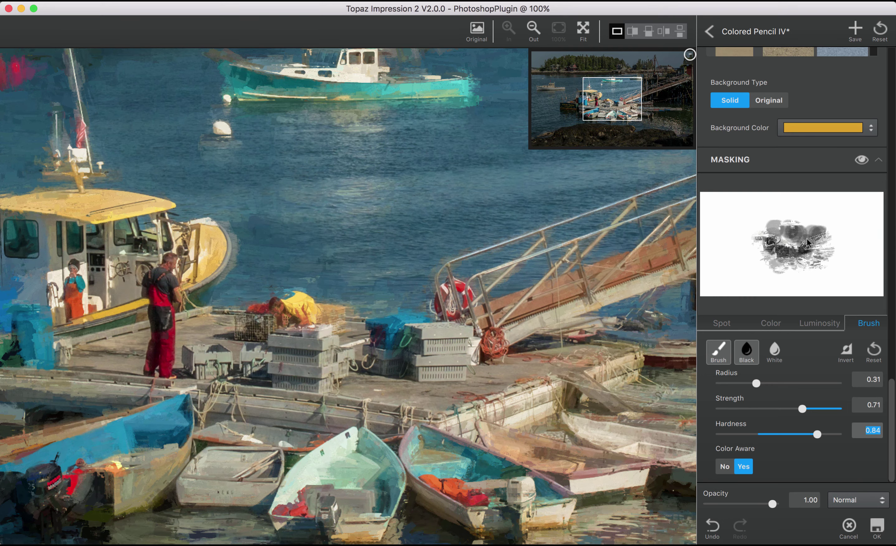
Fit the whole image, reset the mask, and restore photo detail over the lobster boat and dock.
{"action": "mouse_move", "coordinate": [600, 70]}
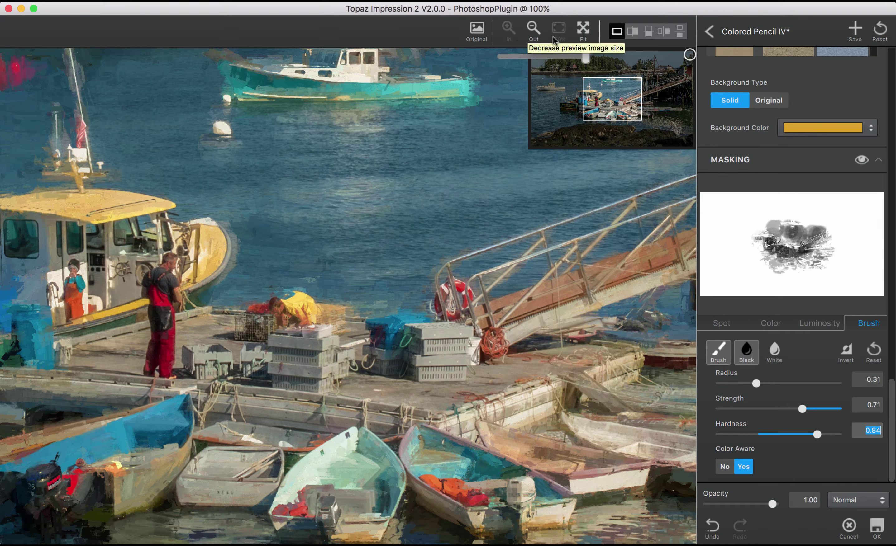
{"action": "left_click", "coordinate": [533, 29]}
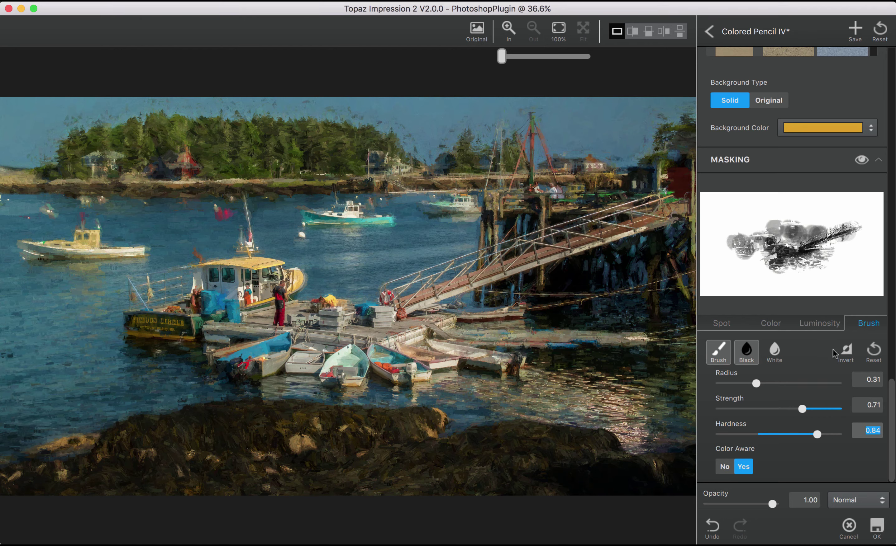
{"action": "left_click", "coordinate": [875, 356]}
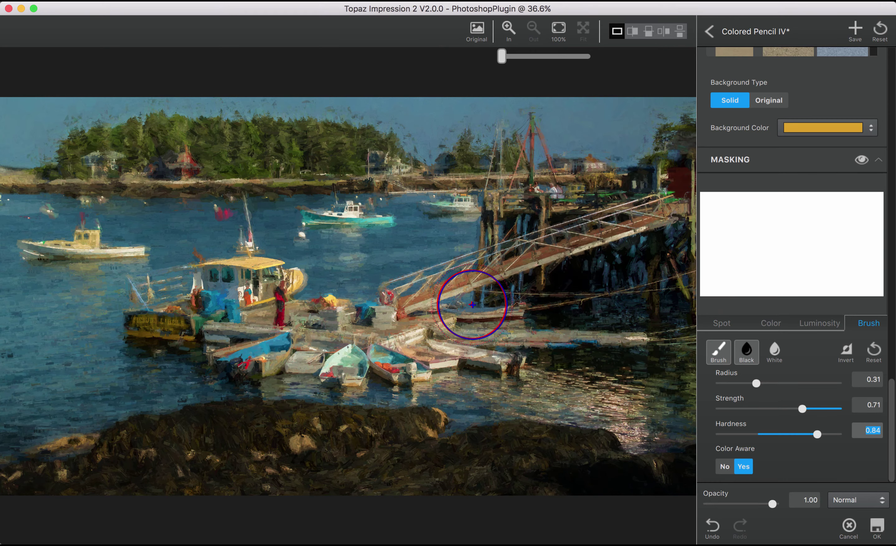
{"action": "mouse_move", "coordinate": [275, 296]}
{"action": "left_mouse_down"}
{"action": "mouse_move", "coordinate": [392, 309]}
{"action": "mouse_move", "coordinate": [299, 300]}
{"action": "mouse_move", "coordinate": [278, 279]}
{"action": "mouse_move", "coordinate": [248, 288]}
{"action": "mouse_move", "coordinate": [250, 297]}
{"action": "mouse_move", "coordinate": [217, 295]}
{"action": "mouse_move", "coordinate": [208, 282]}
{"action": "mouse_move", "coordinate": [216, 295]}
{"action": "mouse_move", "coordinate": [266, 289]}
{"action": "mouse_move", "coordinate": [232, 306]}
{"action": "mouse_move", "coordinate": [162, 318]}
{"action": "mouse_move", "coordinate": [158, 306]}
{"action": "mouse_move", "coordinate": [144, 306]}
{"action": "mouse_move", "coordinate": [159, 297]}
{"action": "mouse_move", "coordinate": [164, 313]}
{"action": "mouse_move", "coordinate": [178, 314]}
{"action": "mouse_move", "coordinate": [246, 296]}
{"action": "mouse_move", "coordinate": [306, 317]}
{"action": "mouse_move", "coordinate": [336, 315]}
{"action": "mouse_move", "coordinate": [298, 282]}
{"action": "mouse_move", "coordinate": [266, 278]}
{"action": "mouse_move", "coordinate": [214, 292]}
{"action": "mouse_move", "coordinate": [214, 312]}
{"action": "mouse_move", "coordinate": [179, 310]}
{"action": "mouse_move", "coordinate": [263, 293]}
{"action": "mouse_move", "coordinate": [295, 301]}
{"action": "mouse_move", "coordinate": [318, 324]}
{"action": "mouse_move", "coordinate": [237, 310]}
{"action": "mouse_move", "coordinate": [381, 319]}
{"action": "mouse_move", "coordinate": [242, 283]}
{"action": "mouse_move", "coordinate": [246, 243]}
{"action": "mouse_move", "coordinate": [340, 332]}
{"action": "mouse_move", "coordinate": [356, 321]}
{"action": "mouse_move", "coordinate": [430, 333]}
{"action": "mouse_move", "coordinate": [302, 369]}
{"action": "mouse_move", "coordinate": [321, 318]}
{"action": "mouse_move", "coordinate": [276, 283]}
{"action": "mouse_move", "coordinate": [308, 355]}
{"action": "mouse_move", "coordinate": [345, 268]}
{"action": "mouse_move", "coordinate": [304, 358]}
{"action": "mouse_move", "coordinate": [392, 269]}
{"action": "mouse_move", "coordinate": [215, 333]}
{"action": "mouse_move", "coordinate": [302, 286]}
{"action": "mouse_move", "coordinate": [451, 303]}
{"action": "left_mouse_up"}
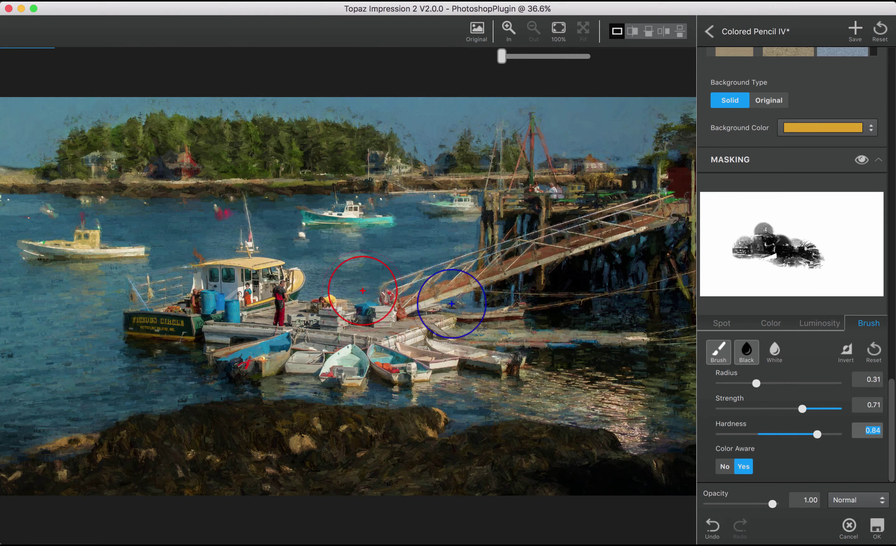
Repaint the painterly effect with the White brush over the over-restored parts of the dock.
{"action": "left_click", "coordinate": [774, 353]}
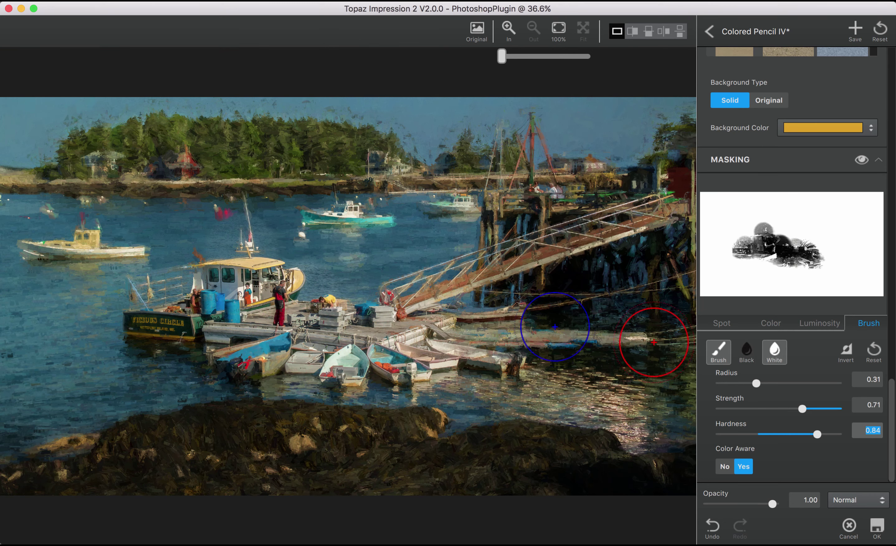
{"action": "mouse_move", "coordinate": [284, 291]}
{"action": "left_mouse_down"}
{"action": "mouse_move", "coordinate": [301, 309]}
{"action": "mouse_move", "coordinate": [264, 297]}
{"action": "mouse_move", "coordinate": [268, 309]}
{"action": "mouse_move", "coordinate": [252, 316]}
{"action": "mouse_move", "coordinate": [275, 309]}
{"action": "mouse_move", "coordinate": [275, 291]}
{"action": "mouse_move", "coordinate": [334, 302]}
{"action": "mouse_move", "coordinate": [277, 302]}
{"action": "mouse_move", "coordinate": [328, 318]}
{"action": "mouse_move", "coordinate": [354, 320]}
{"action": "mouse_move", "coordinate": [335, 307]}
{"action": "mouse_move", "coordinate": [344, 295]}
{"action": "mouse_move", "coordinate": [325, 314]}
{"action": "mouse_move", "coordinate": [395, 307]}
{"action": "mouse_move", "coordinate": [389, 324]}
{"action": "mouse_move", "coordinate": [446, 331]}
{"action": "mouse_move", "coordinate": [449, 364]}
{"action": "mouse_move", "coordinate": [494, 374]}
{"action": "mouse_move", "coordinate": [364, 360]}
{"action": "mouse_move", "coordinate": [525, 347]}
{"action": "mouse_move", "coordinate": [289, 339]}
{"action": "mouse_move", "coordinate": [198, 317]}
{"action": "mouse_move", "coordinate": [254, 289]}
{"action": "mouse_move", "coordinate": [294, 286]}
{"action": "mouse_move", "coordinate": [259, 277]}
{"action": "mouse_move", "coordinate": [305, 301]}
{"action": "mouse_move", "coordinate": [343, 259]}
{"action": "mouse_move", "coordinate": [457, 201]}
{"action": "mouse_move", "coordinate": [464, 138]}
{"action": "mouse_move", "coordinate": [408, 136]}
{"action": "mouse_move", "coordinate": [375, 151]}
{"action": "mouse_move", "coordinate": [365, 186]}
{"action": "mouse_move", "coordinate": [281, 180]}
{"action": "mouse_move", "coordinate": [105, 192]}
{"action": "mouse_move", "coordinate": [44, 223]}
{"action": "mouse_move", "coordinate": [150, 180]}
{"action": "mouse_move", "coordinate": [67, 181]}
{"action": "mouse_move", "coordinate": [253, 180]}
{"action": "mouse_move", "coordinate": [458, 209]}
{"action": "mouse_move", "coordinate": [246, 211]}
{"action": "mouse_move", "coordinate": [491, 220]}
{"action": "left_mouse_up"}
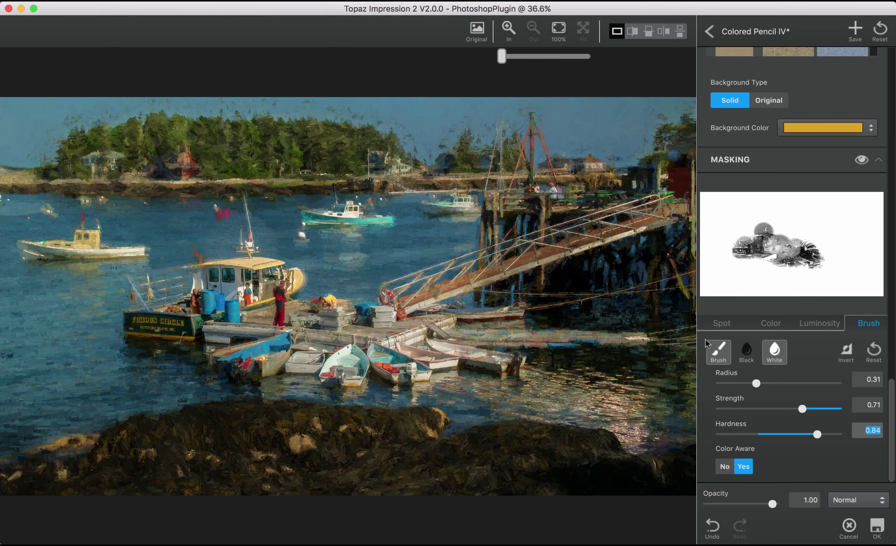
Black-brush the treeline houses, then at strength 0.41 lightly restore the teal boat, left boat and gangway.
{"action": "left_click", "coordinate": [747, 353]}
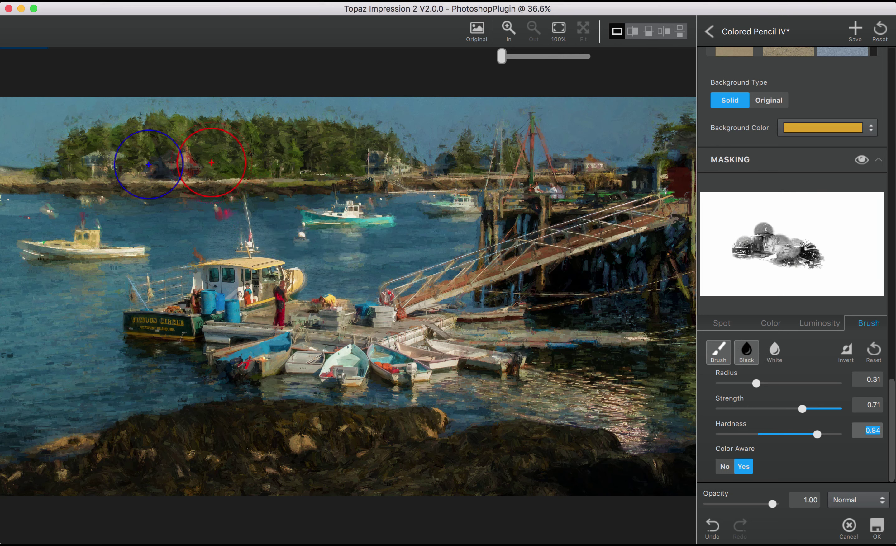
{"action": "mouse_move", "coordinate": [148, 165]}
{"action": "left_mouse_down"}
{"action": "mouse_move", "coordinate": [81, 169]}
{"action": "mouse_move", "coordinate": [90, 160]}
{"action": "mouse_move", "coordinate": [115, 167]}
{"action": "left_mouse_up"}
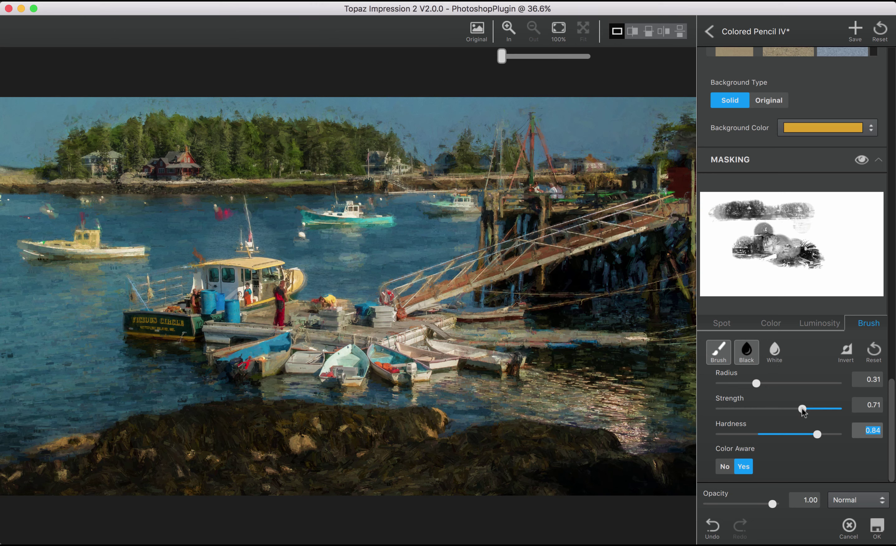
{"action": "left_click_drag", "start_coordinate": [802, 409], "coordinate": [768, 410]}
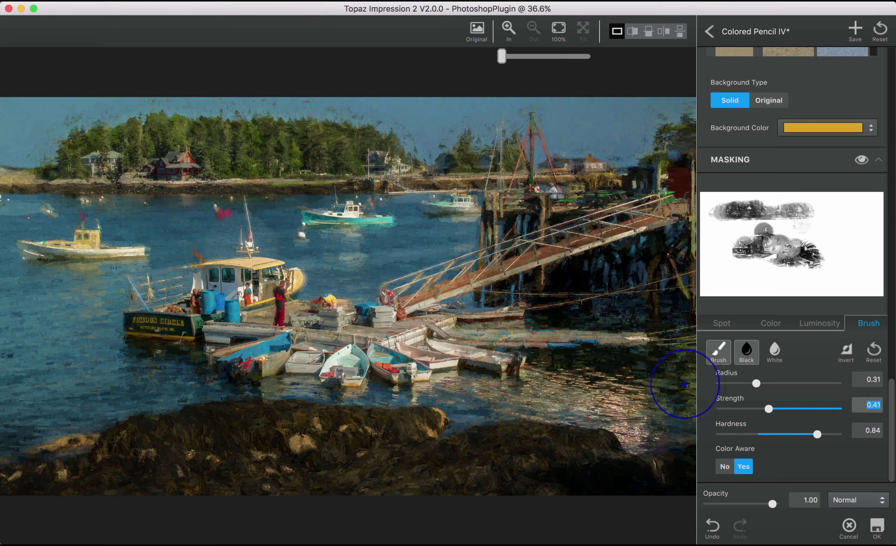
{"action": "mouse_move", "coordinate": [372, 216]}
{"action": "left_mouse_down"}
{"action": "mouse_move", "coordinate": [311, 213]}
{"action": "mouse_move", "coordinate": [343, 209]}
{"action": "mouse_move", "coordinate": [383, 225]}
{"action": "mouse_move", "coordinate": [321, 208]}
{"action": "mouse_move", "coordinate": [297, 216]}
{"action": "mouse_move", "coordinate": [311, 209]}
{"action": "mouse_move", "coordinate": [333, 222]}
{"action": "mouse_move", "coordinate": [371, 220]}
{"action": "left_mouse_up"}
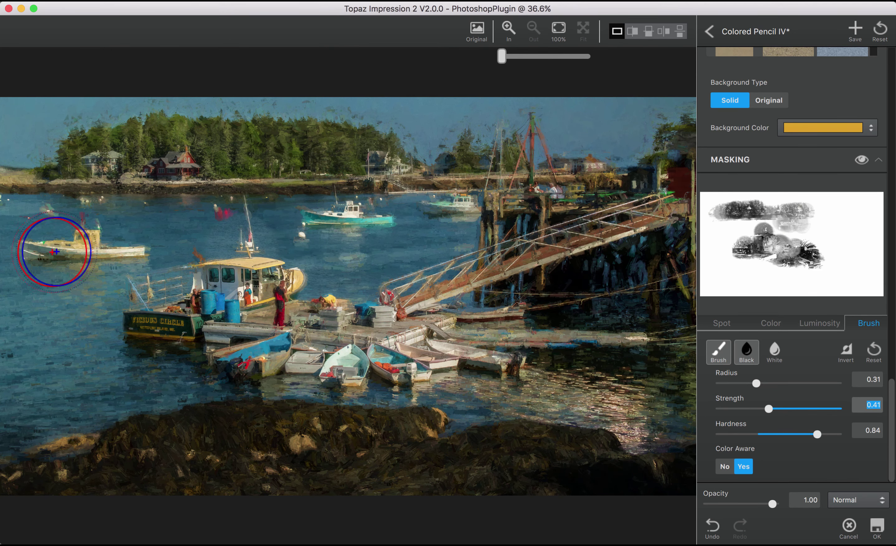
{"action": "mouse_move", "coordinate": [91, 237]}
{"action": "left_mouse_down"}
{"action": "mouse_move", "coordinate": [52, 241]}
{"action": "mouse_move", "coordinate": [90, 229]}
{"action": "mouse_move", "coordinate": [151, 241]}
{"action": "mouse_move", "coordinate": [40, 246]}
{"action": "mouse_move", "coordinate": [191, 237]}
{"action": "left_mouse_up"}
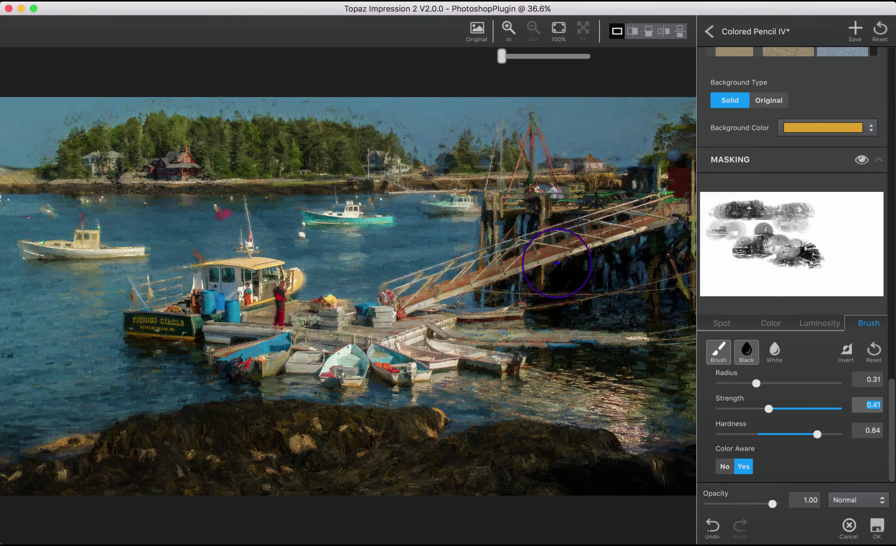
{"action": "mouse_move", "coordinate": [557, 264]}
{"action": "left_mouse_down"}
{"action": "mouse_move", "coordinate": [550, 254]}
{"action": "mouse_move", "coordinate": [570, 256]}
{"action": "mouse_move", "coordinate": [558, 276]}
{"action": "left_mouse_up"}
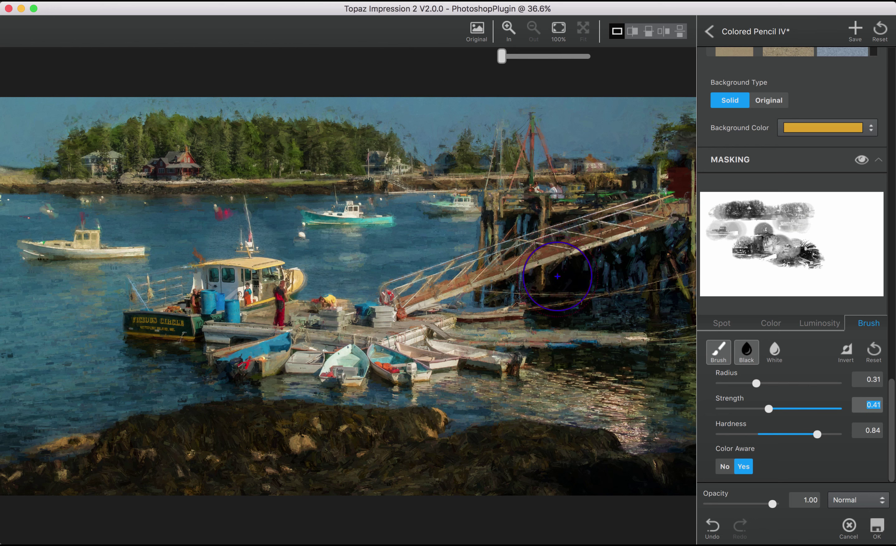